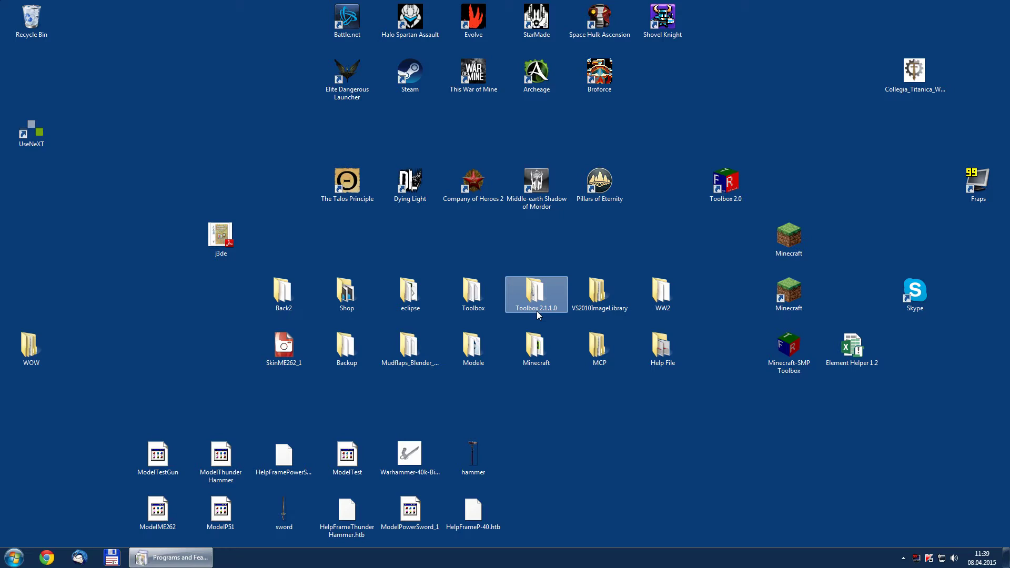
Step: Launch the Toolbox 2.0 shortcut and maximize its window
click(733, 187)
double_click(734, 187)
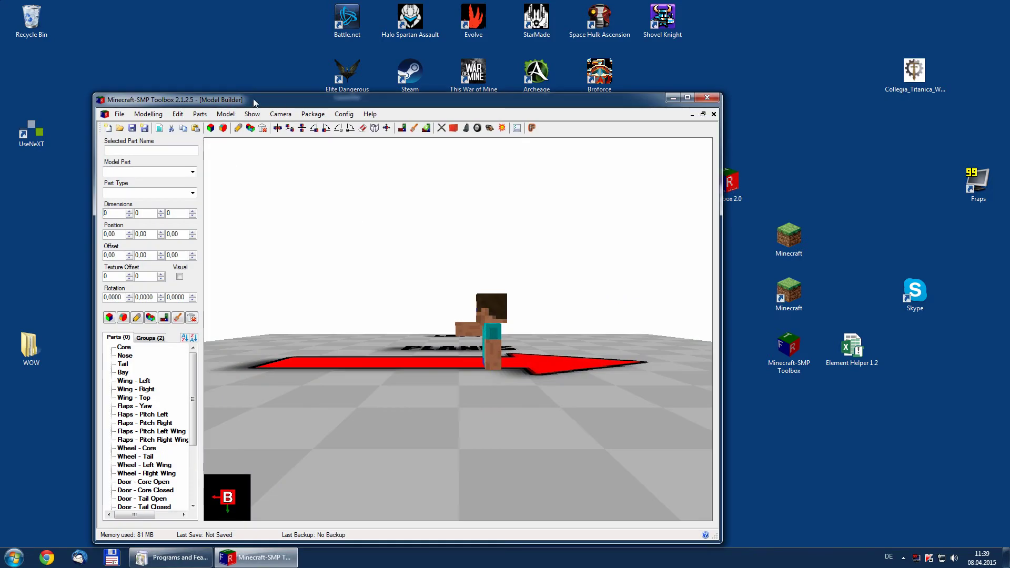
double_click(254, 100)
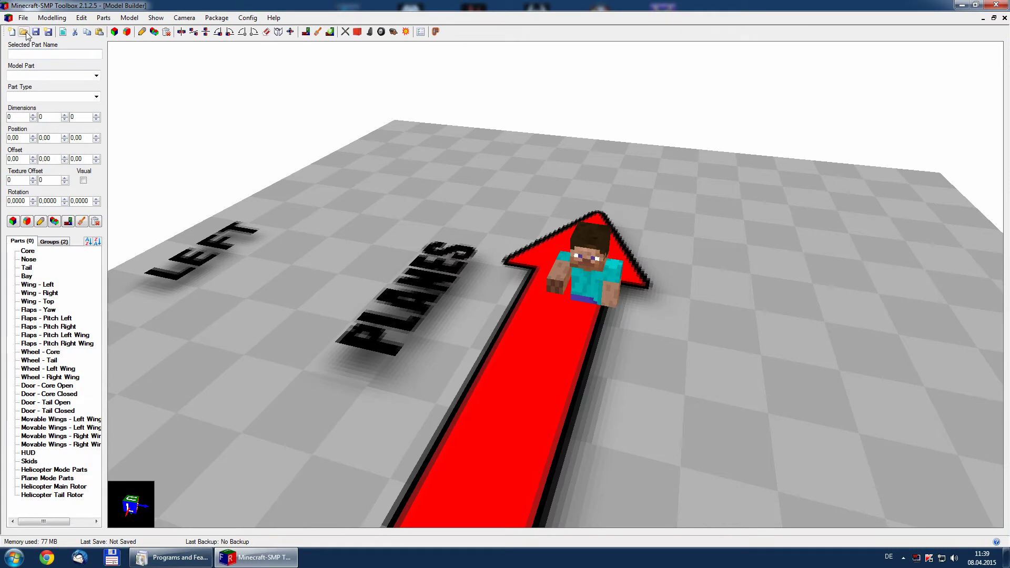
Step: Open the ModelTestGun model and orbit the view around Steve
click(24, 32)
mouse_move(493, 118)
mouse_down()
mouse_move(497, 190)
mouse_move(496, 180)
mouse_up()
click(283, 159)
double_click(283, 159)
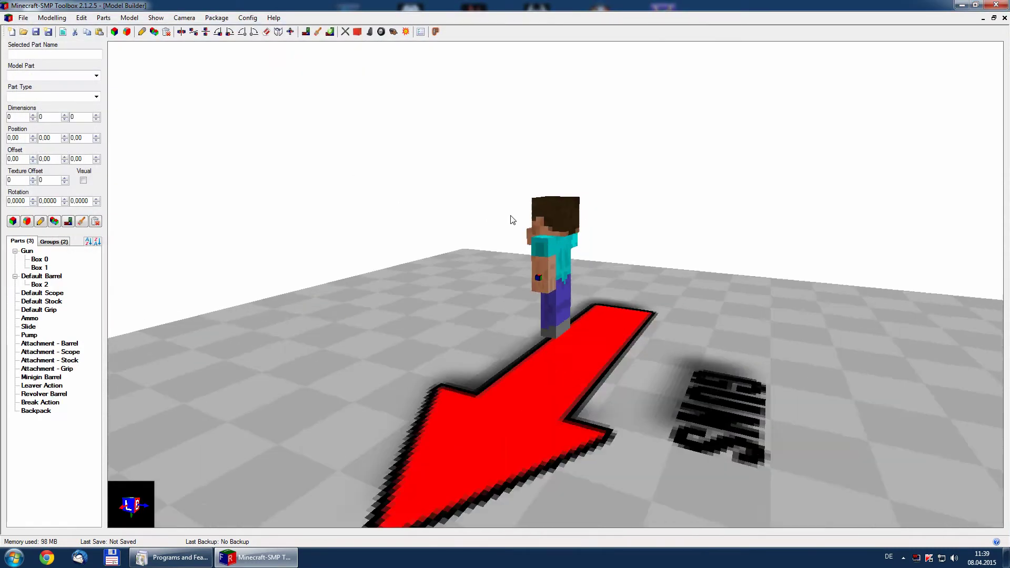
drag(515, 221, 331, 126)
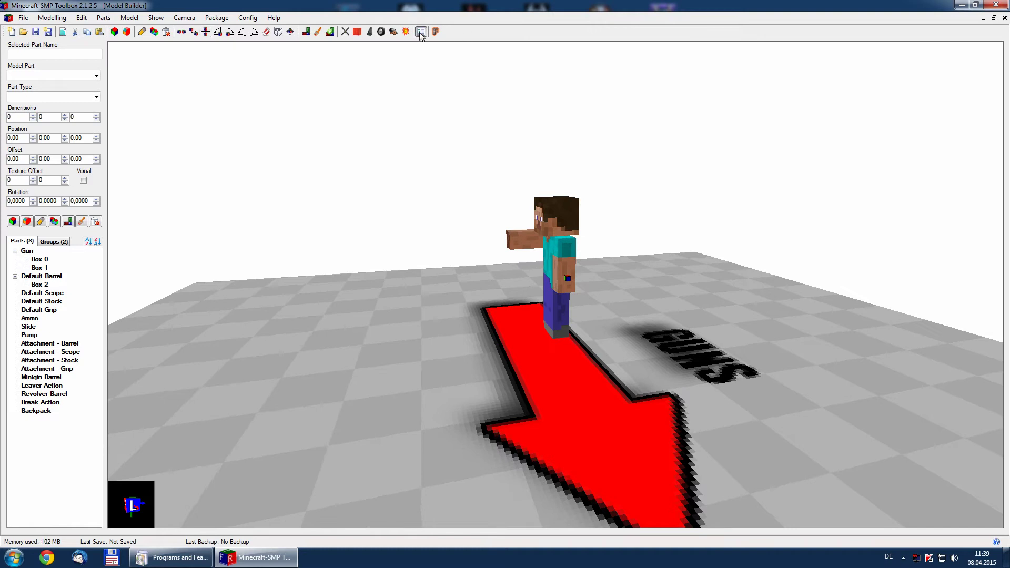
Step: Enable Shooting Steve on the Model Settings Steve tab, then view the gun from both sides
click(420, 32)
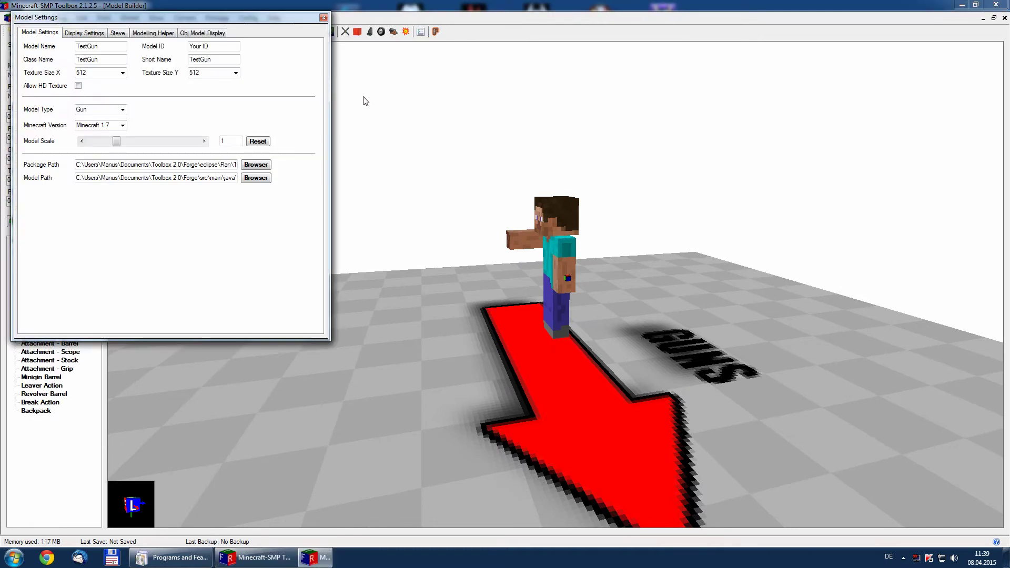
click(119, 33)
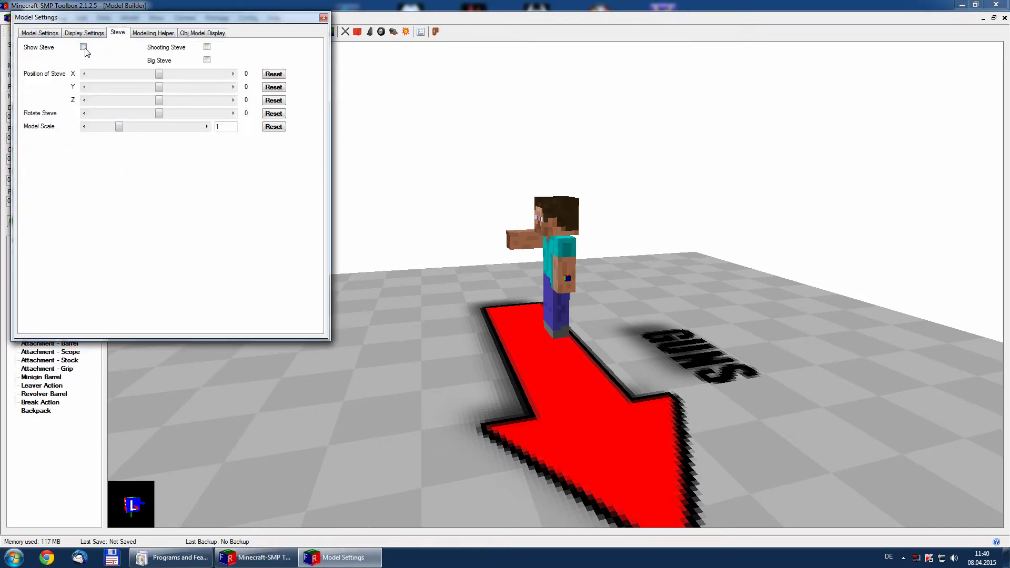
click(207, 48)
drag(476, 132, 506, 145)
click(323, 18)
mouse_move(596, 221)
mouse_down()
mouse_move(496, 214)
mouse_move(530, 202)
mouse_move(537, 221)
mouse_move(501, 224)
mouse_move(584, 231)
mouse_move(485, 233)
mouse_up()
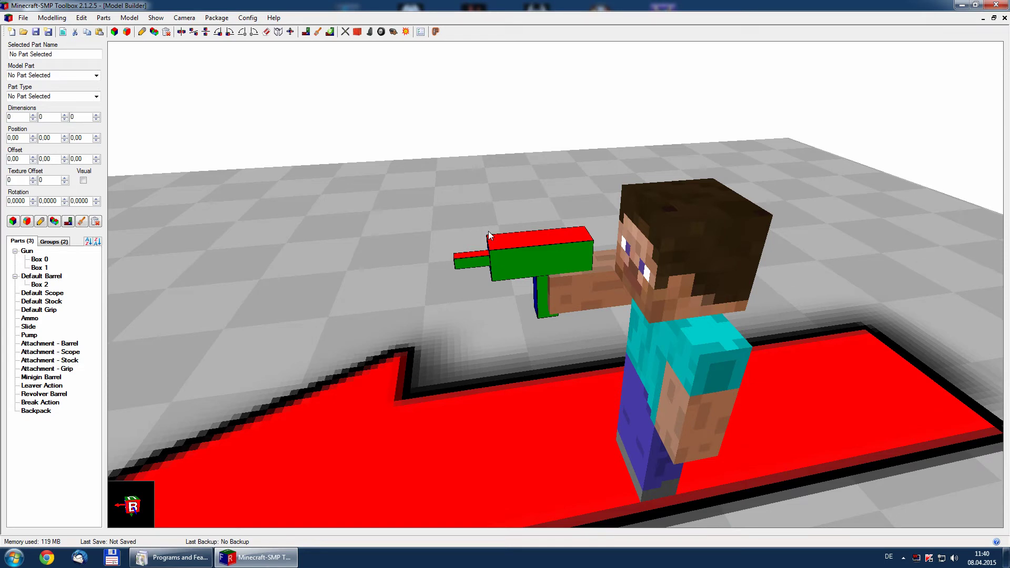
mouse_move(484, 230)
mouse_down()
mouse_move(463, 285)
mouse_move(540, 281)
mouse_move(501, 266)
mouse_move(467, 273)
mouse_move(485, 285)
mouse_move(539, 286)
mouse_move(512, 268)
mouse_move(465, 288)
mouse_move(537, 295)
mouse_move(484, 288)
mouse_up()
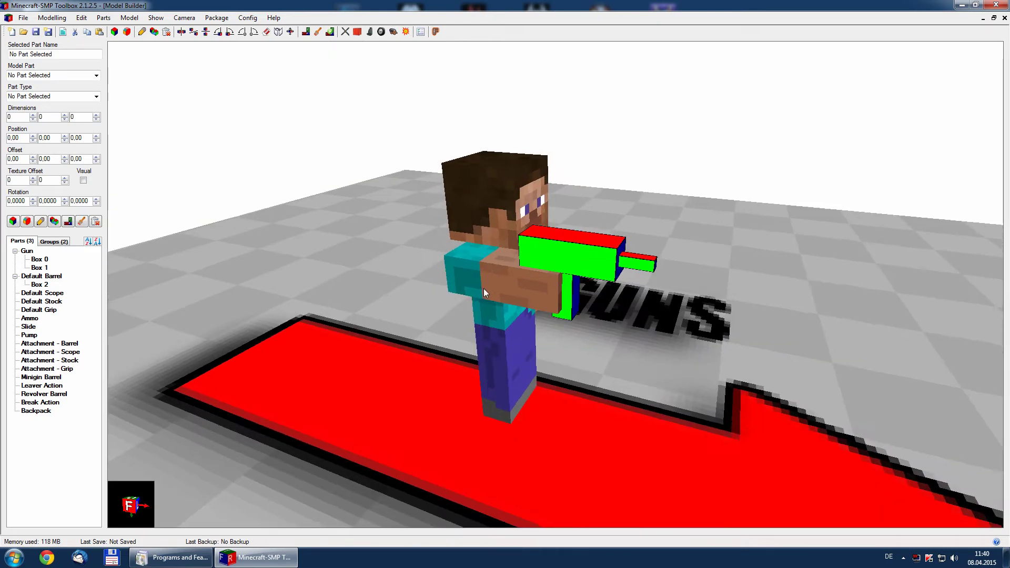
click(67, 223)
click(37, 37)
click(38, 37)
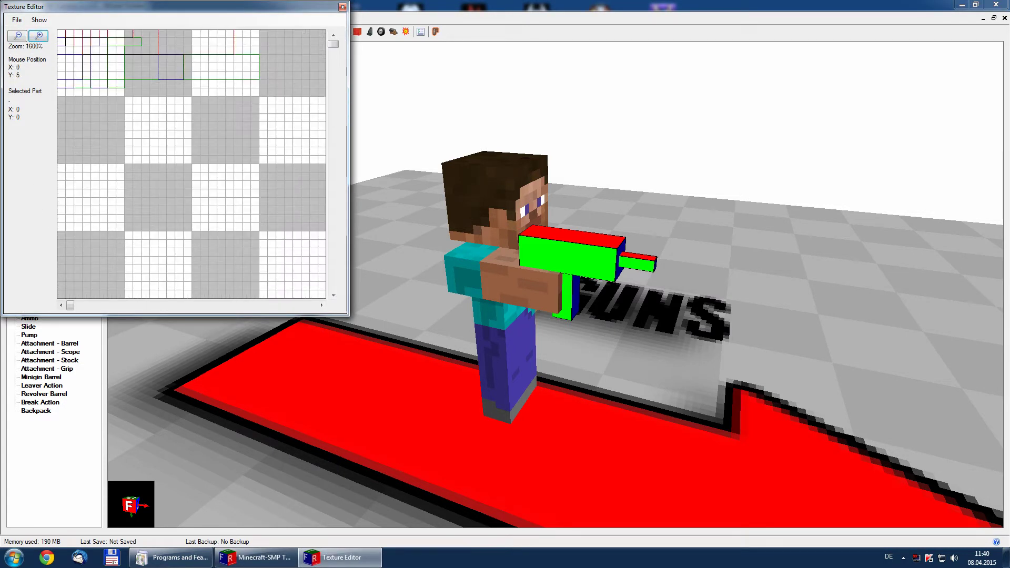
mouse_move(173, 7)
mouse_down()
mouse_move(173, 100)
mouse_move(198, 81)
mouse_up()
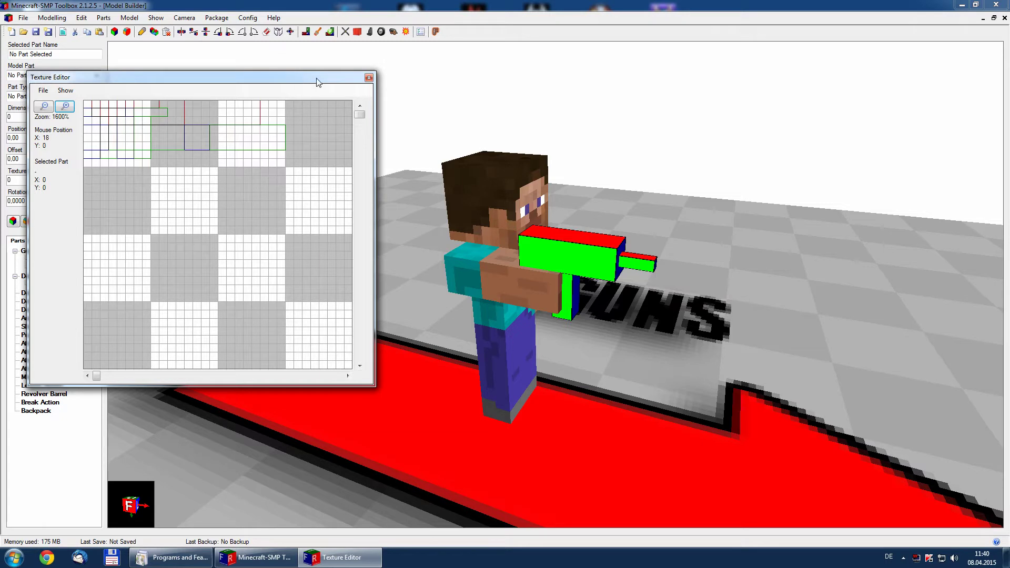
click(368, 77)
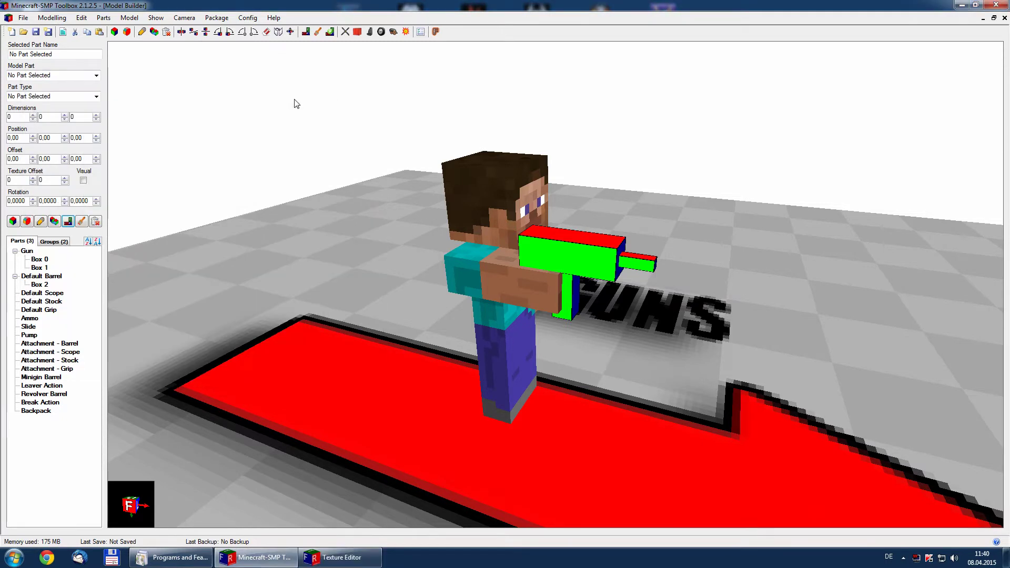
Step: Run Auto Texture Position on all three gun parts at 512×512
click(329, 33)
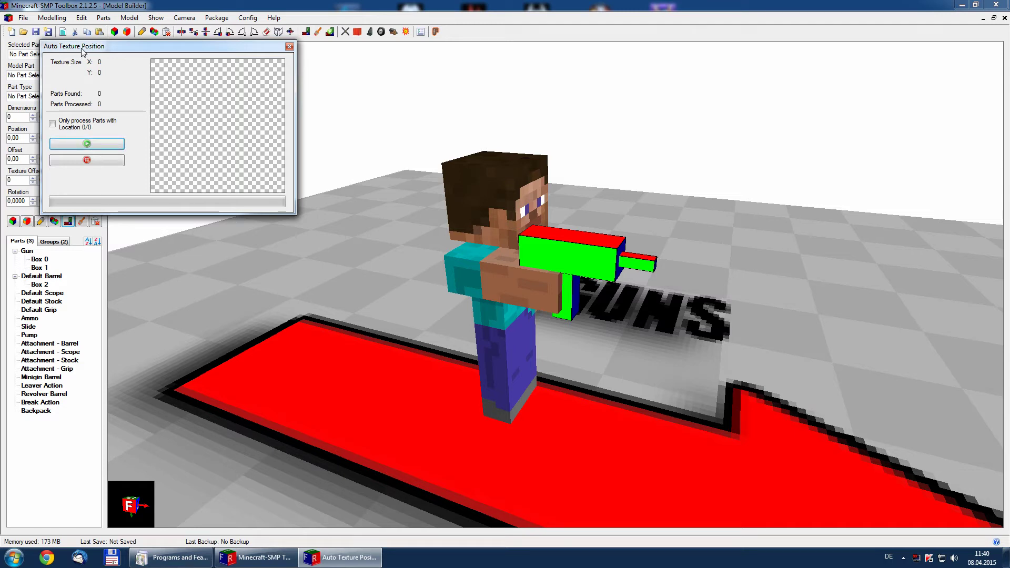
drag(83, 49, 140, 53)
click(139, 147)
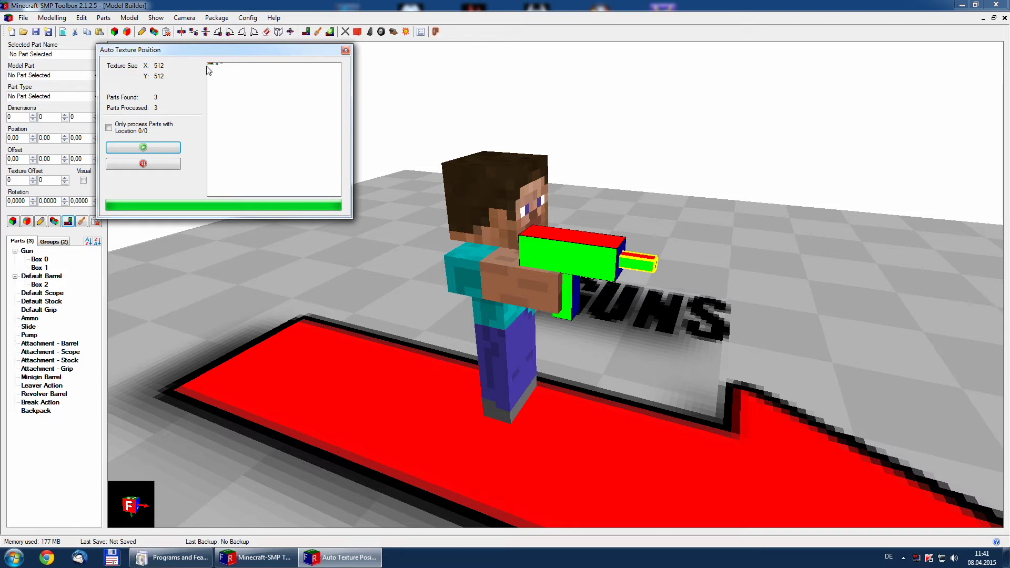
click(346, 52)
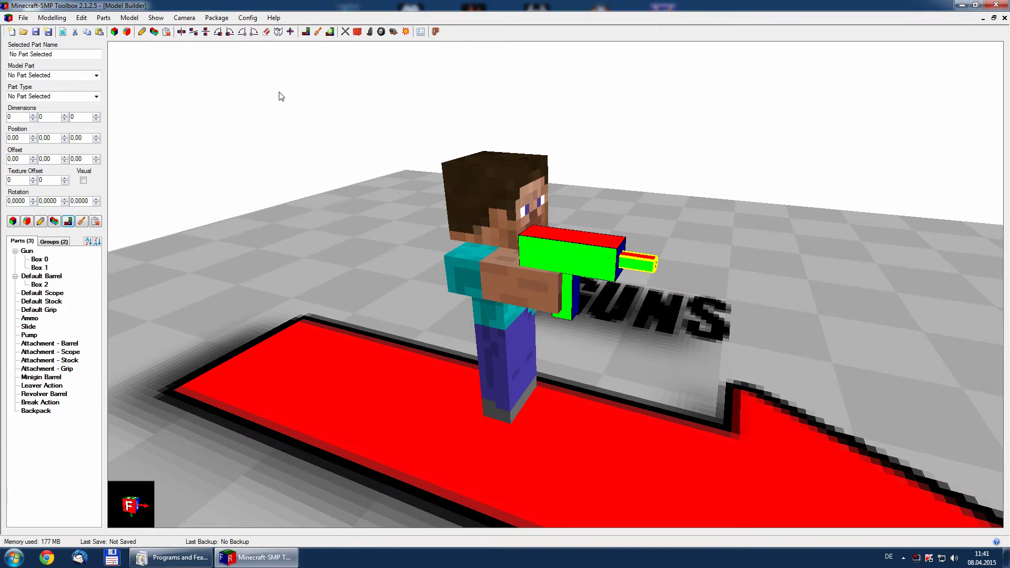
click(70, 223)
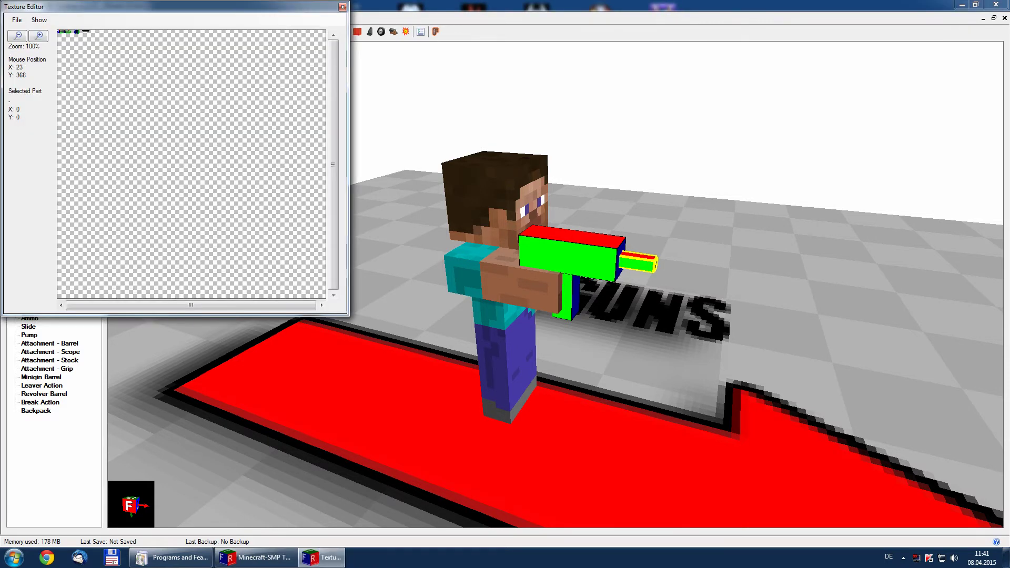
click(42, 38)
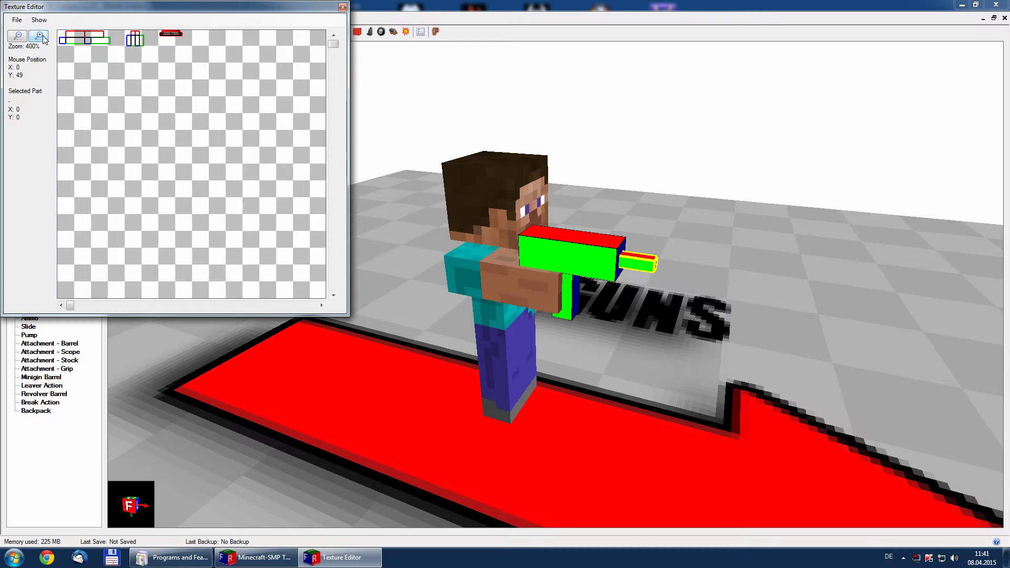
click(43, 20)
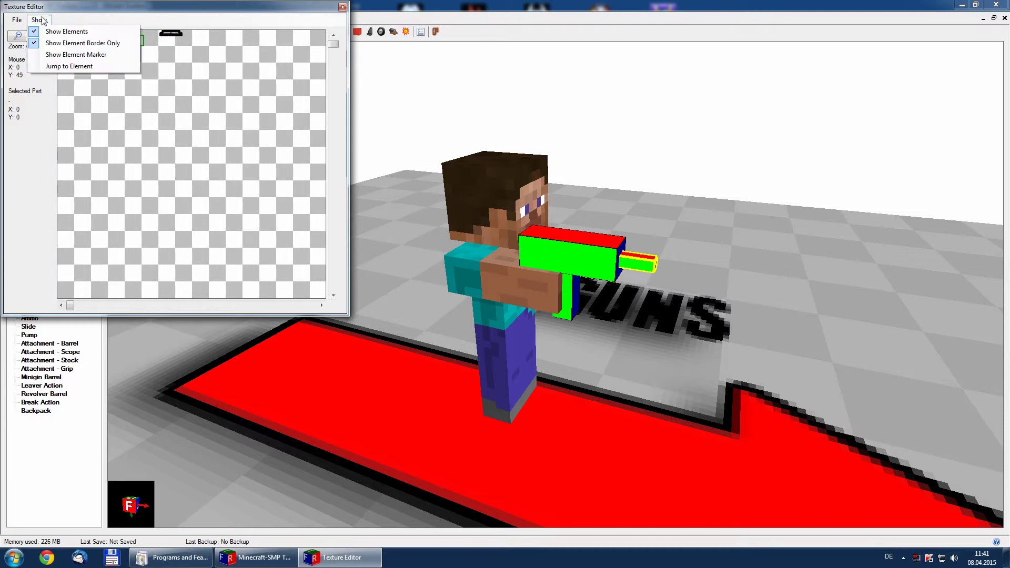
click(50, 43)
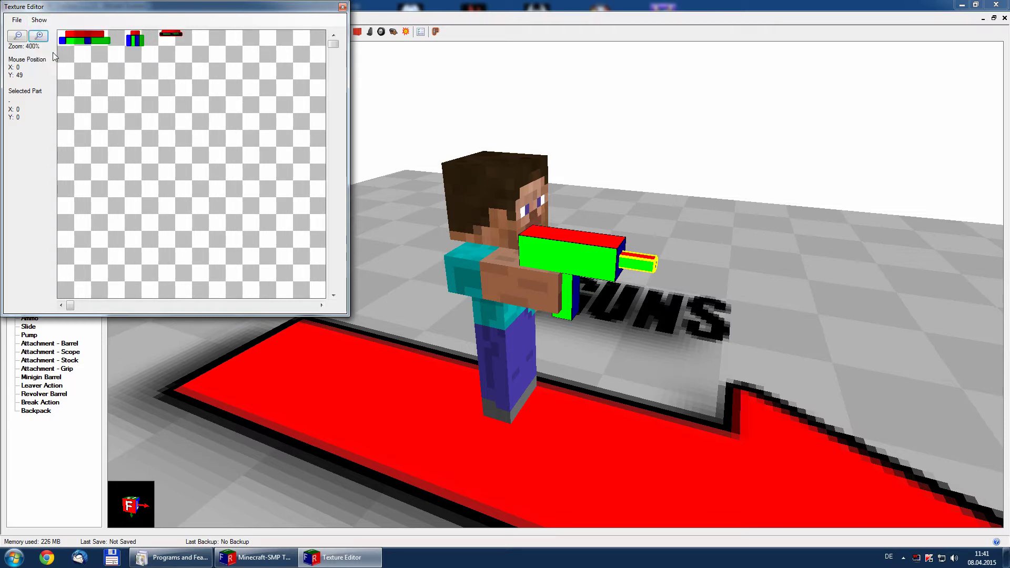
click(38, 38)
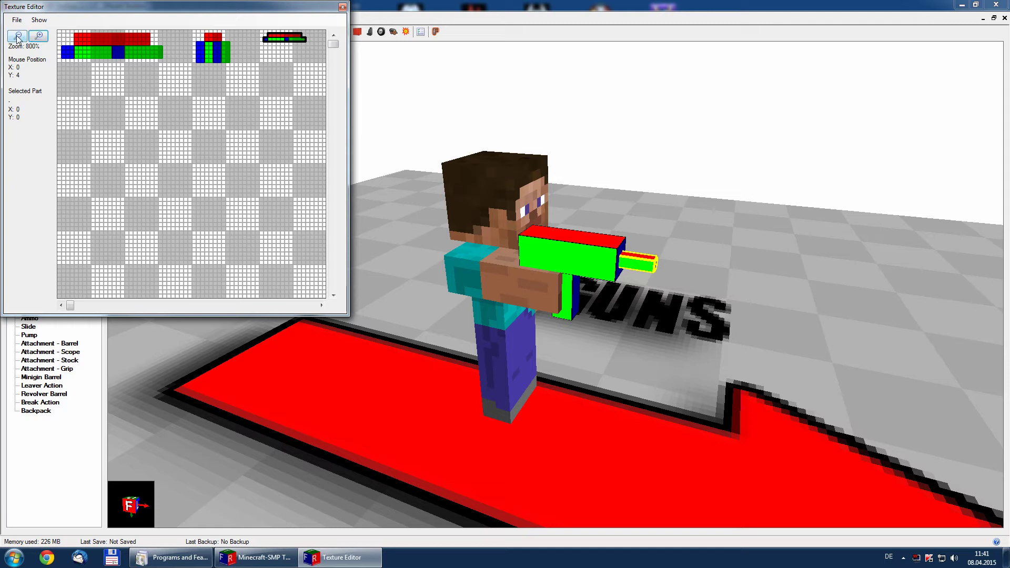
click(39, 20)
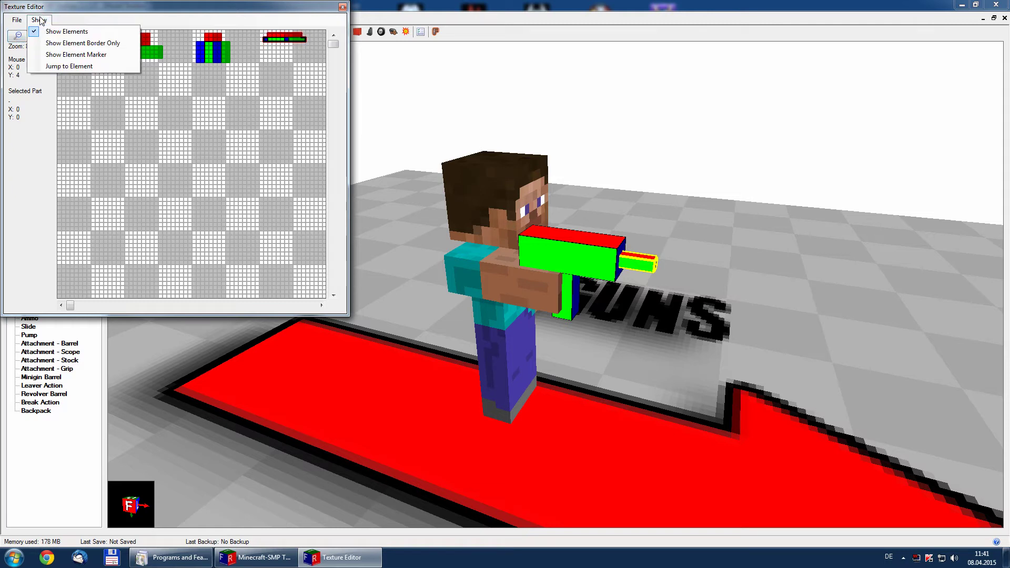
click(53, 43)
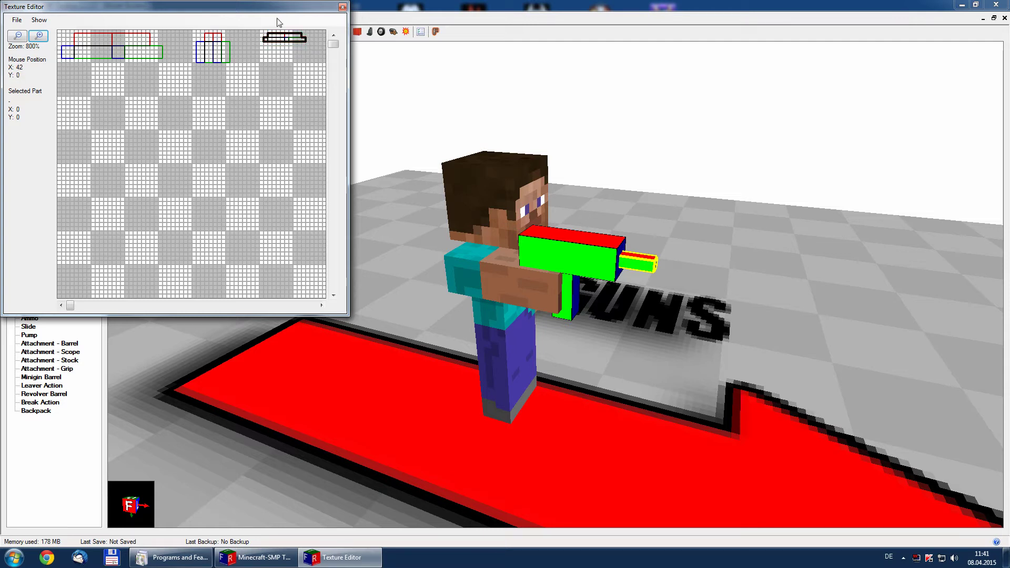
click(342, 7)
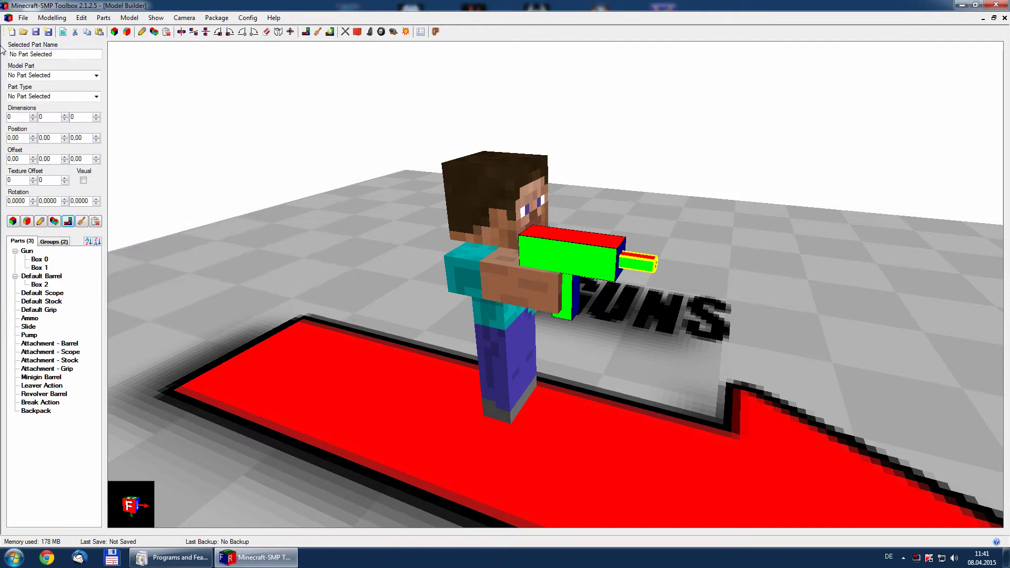
Step: Import a texture with File > Import > Texture from Model
click(22, 18)
mouse_move(55, 109)
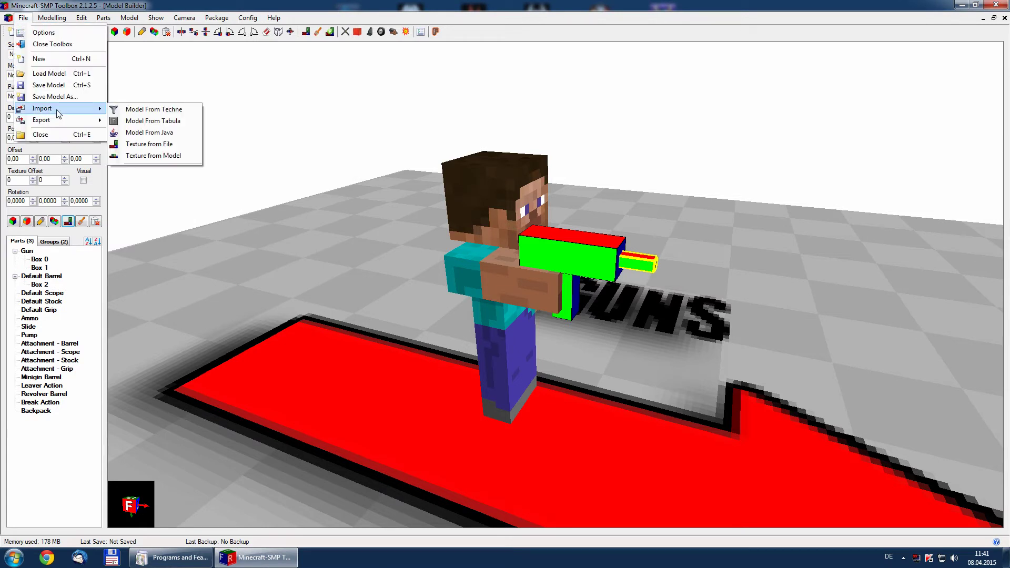
click(158, 157)
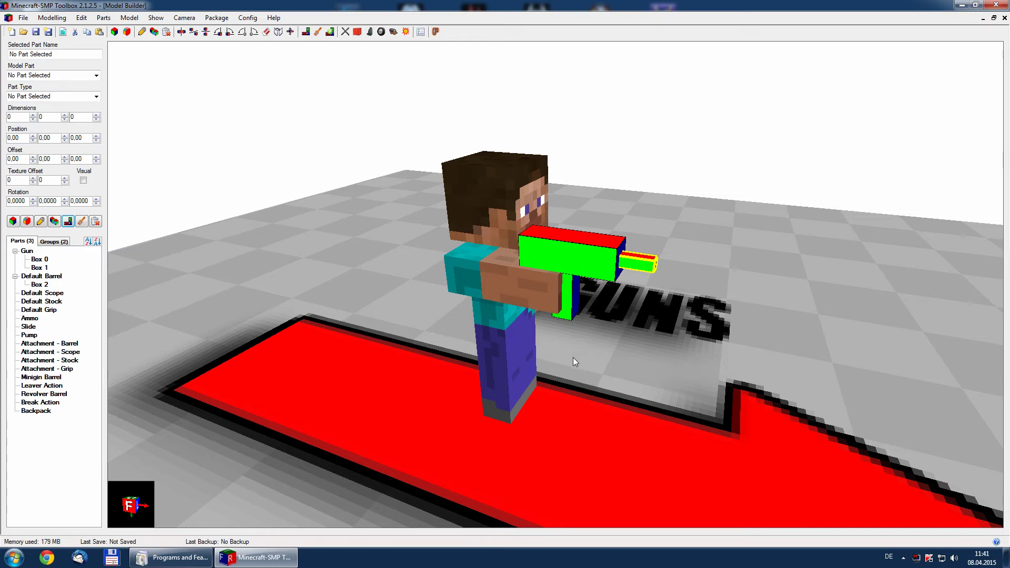
Step: Zoom the Texture Editor canvas to 1600% and enlarge the window
click(68, 221)
click(39, 37)
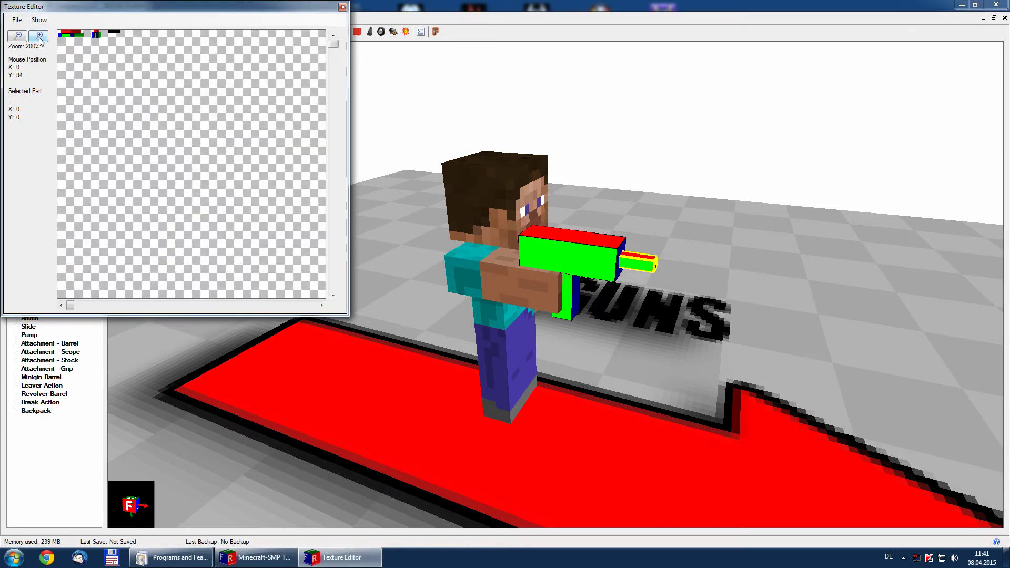
click(39, 37)
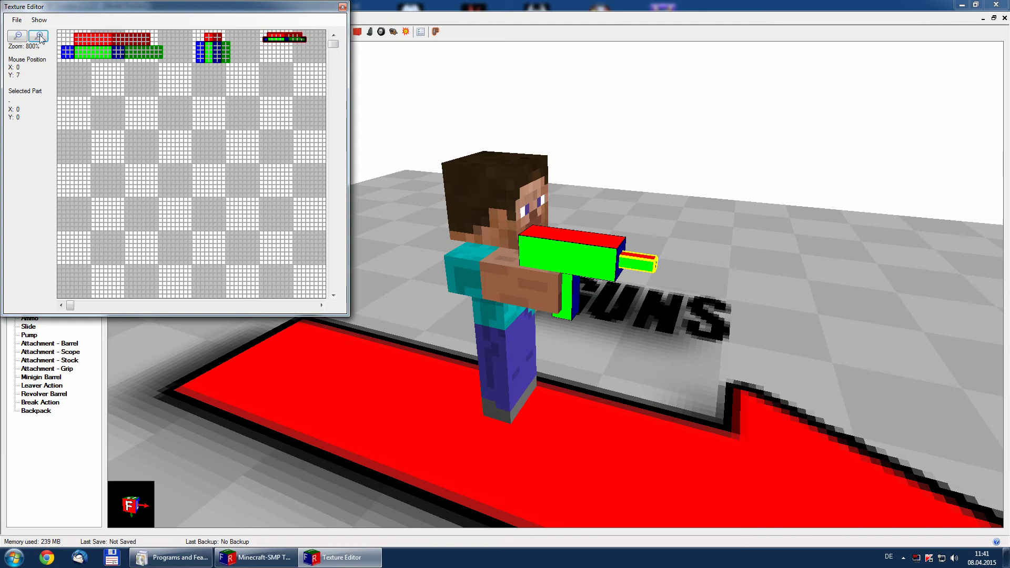
click(39, 37)
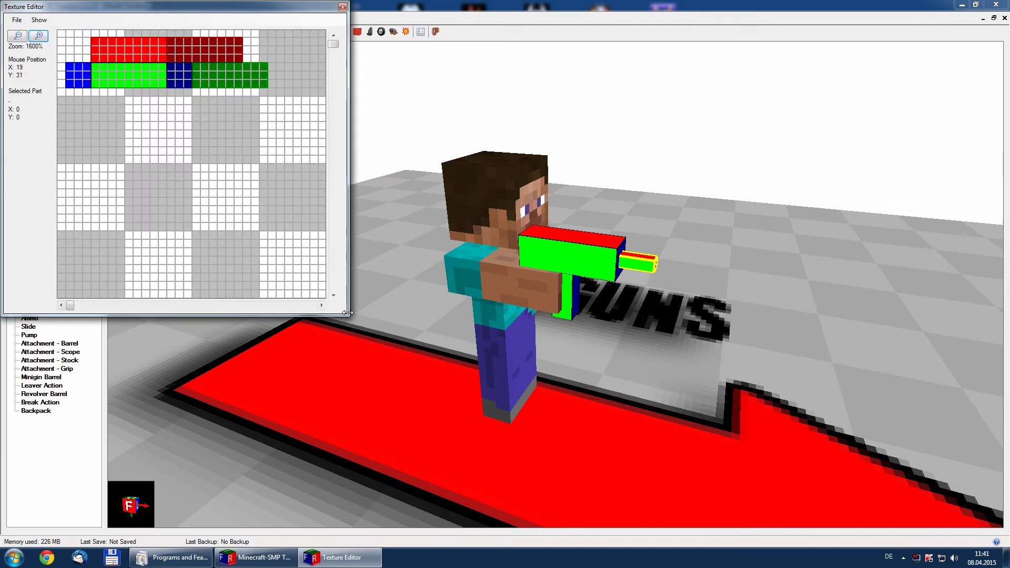
drag(347, 313, 644, 301)
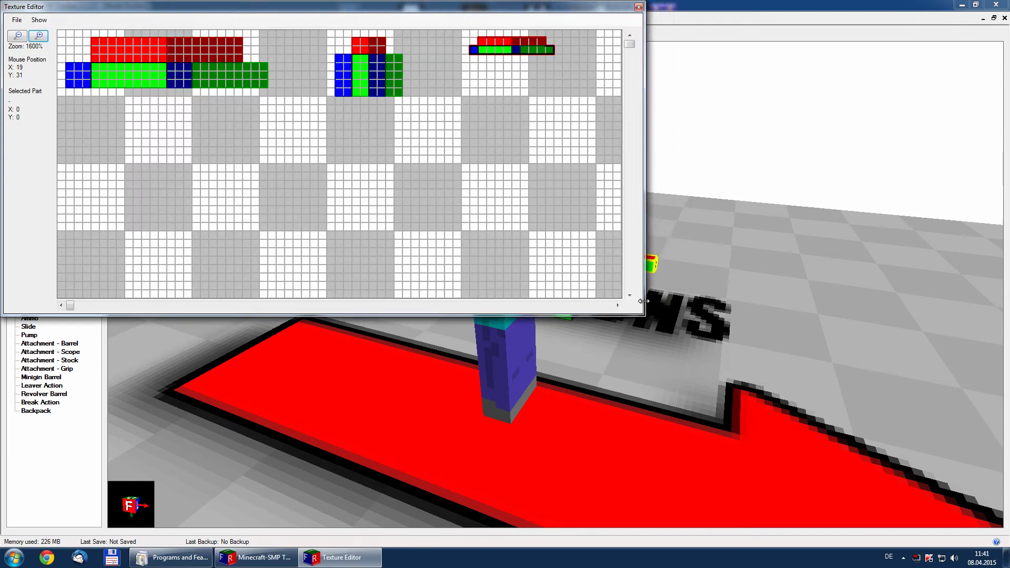
Step: Shrink the texture layout window to half width and move it off the part list
click(38, 21)
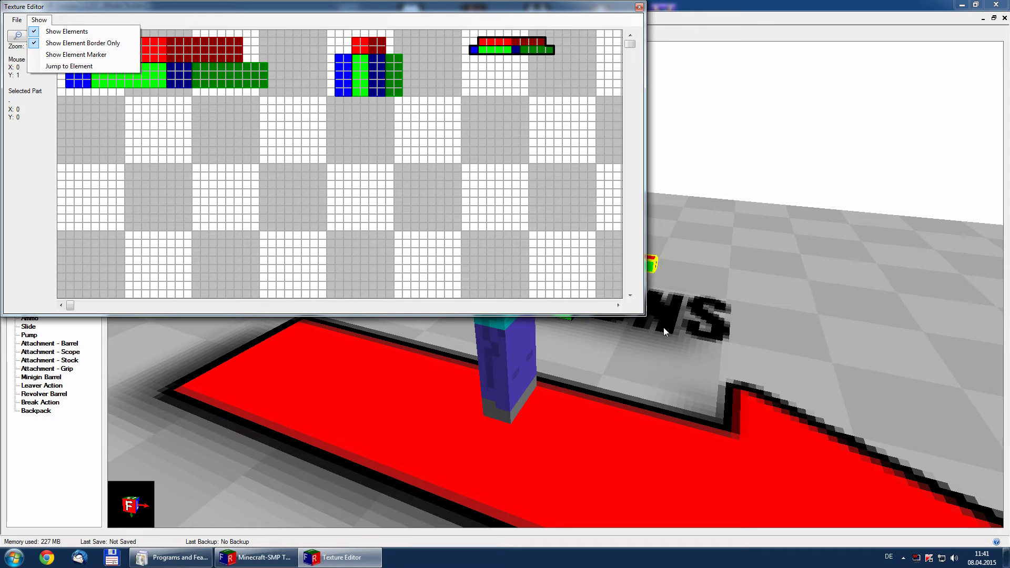
click(645, 314)
drag(645, 313, 302, 301)
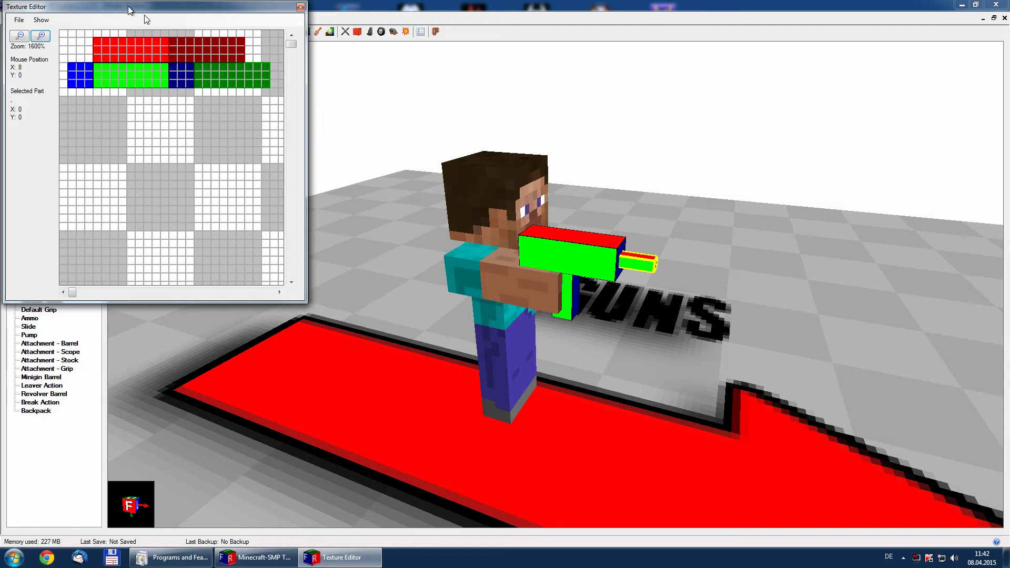
drag(126, 7, 228, 35)
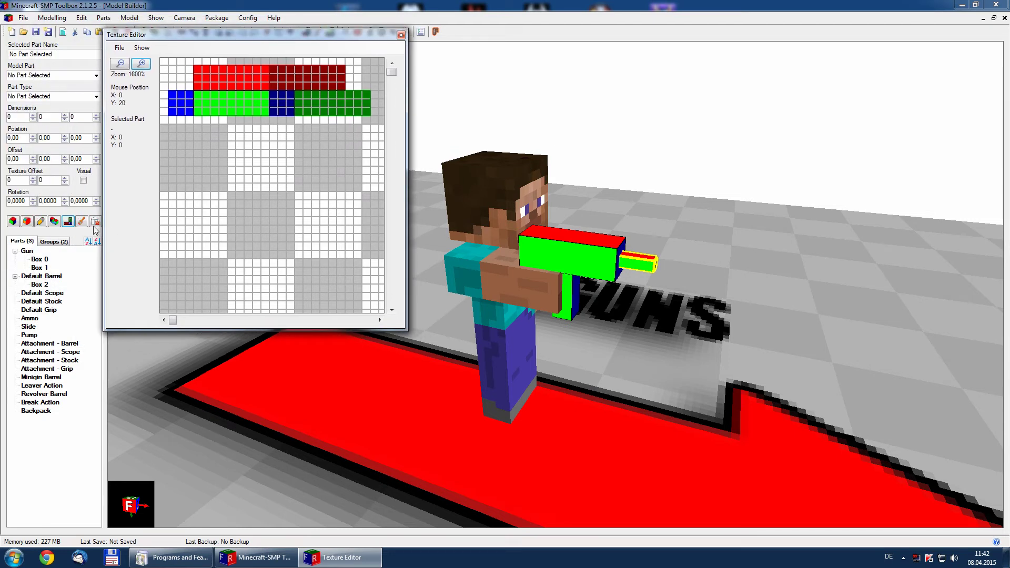
Step: Set grey as secondary colour, face-fill painting mode, and dark grey as paint colour
click(82, 223)
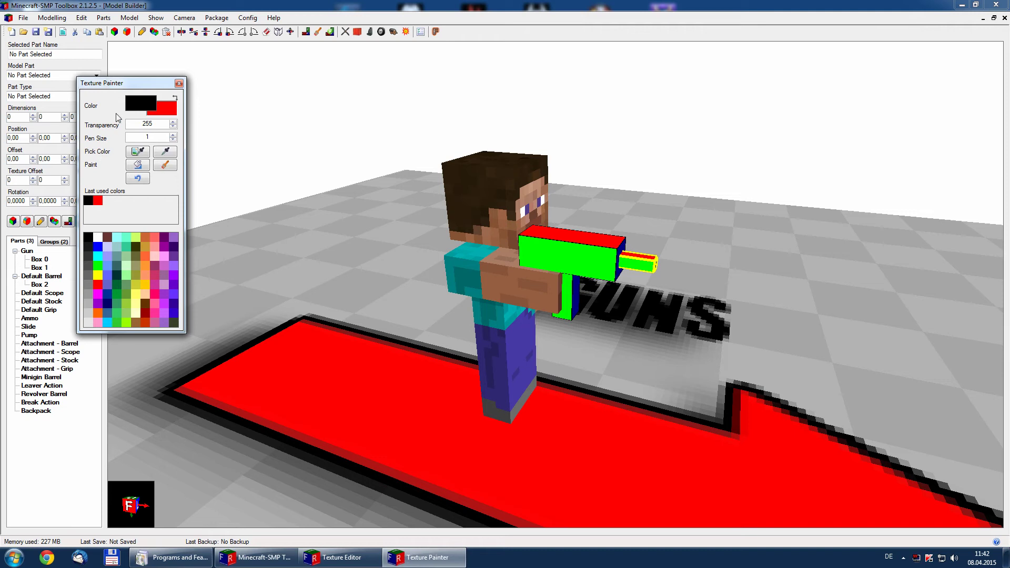
mouse_move(119, 84)
mouse_down()
mouse_move(140, 60)
mouse_move(55, 35)
mouse_up()
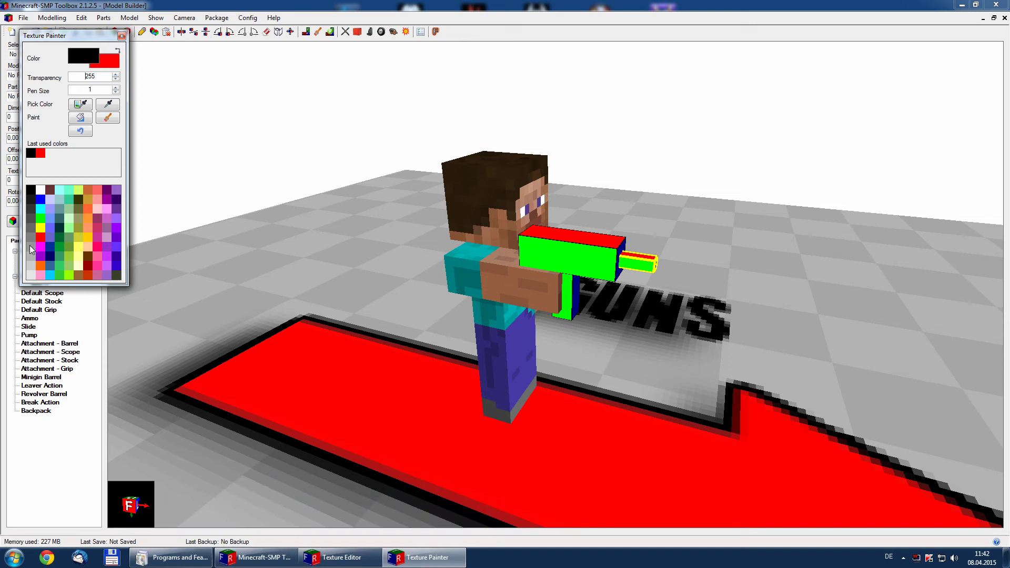
right_click(32, 240)
click(108, 120)
click(82, 121)
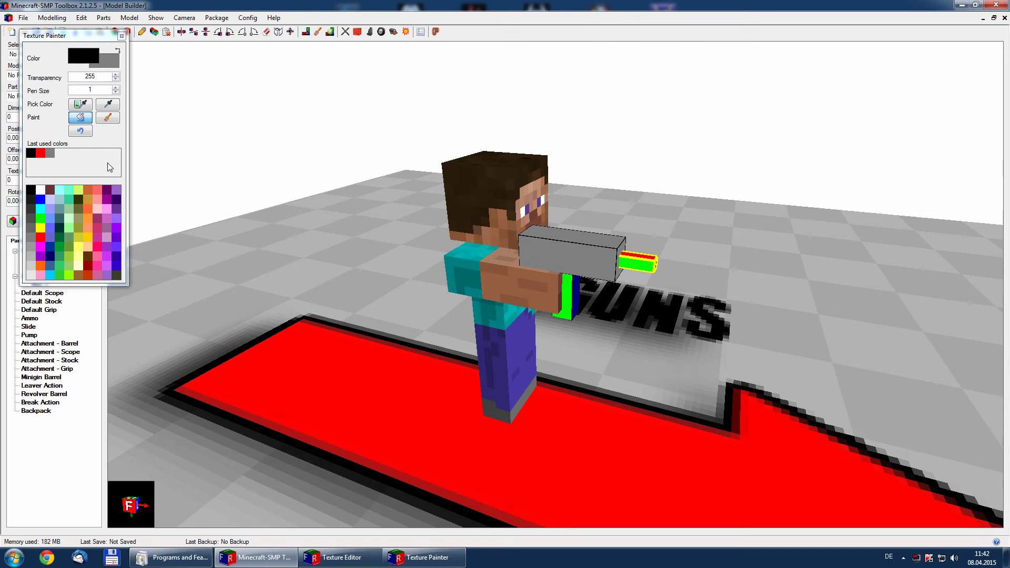
click(32, 211)
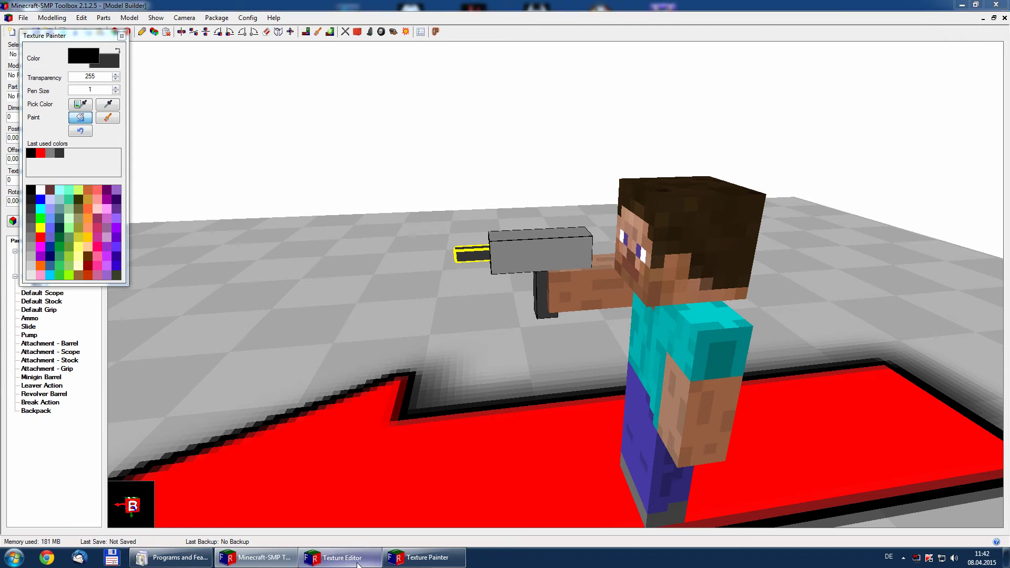
Step: Choose single-pixel painting in black and select the transparency value for replacement
click(335, 557)
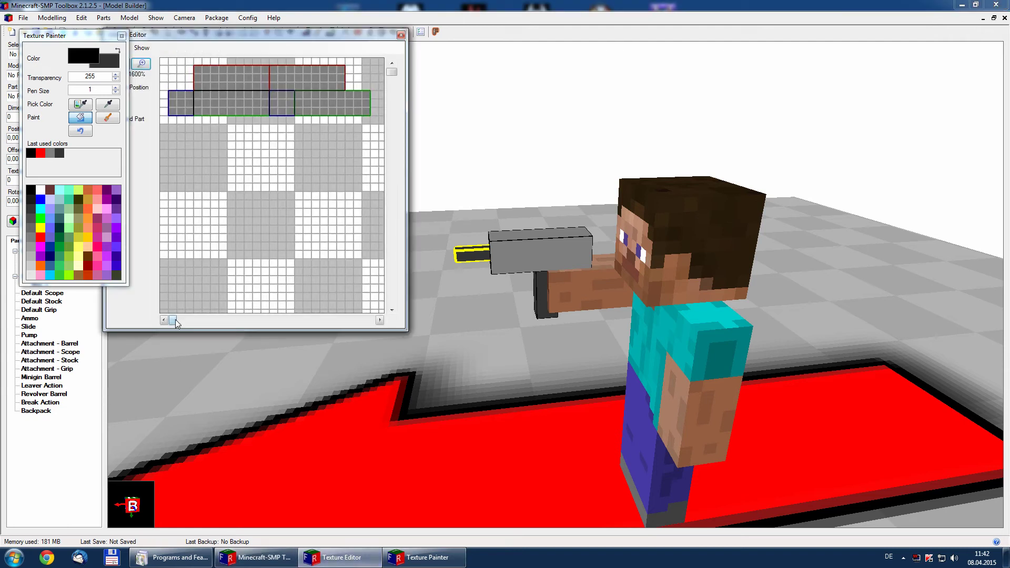
drag(172, 320, 164, 319)
click(109, 119)
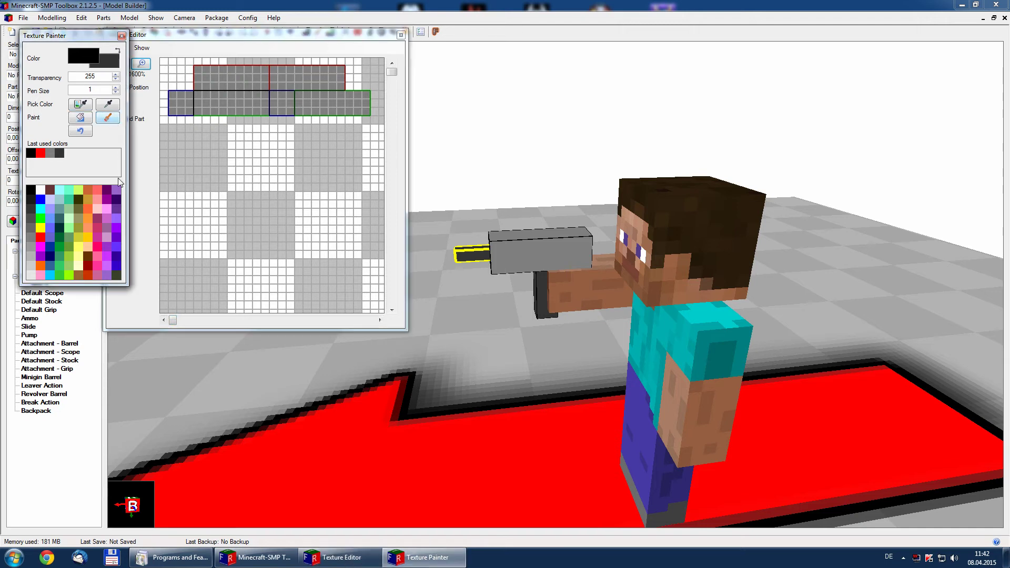
click(35, 197)
key(Tab)
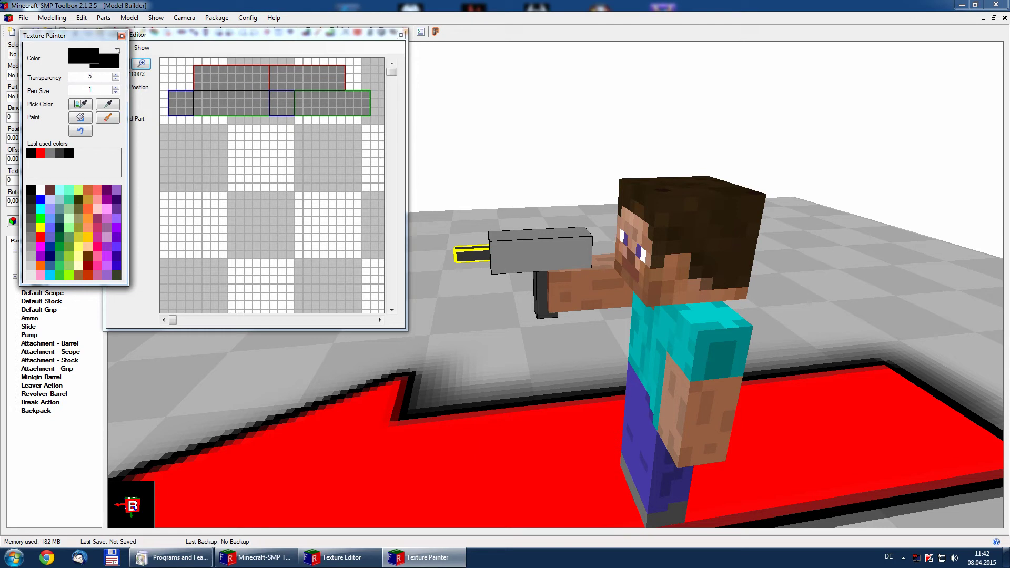
Step: Select the gun body and dab dark single-pixel shading across it
click(401, 35)
drag(442, 159, 490, 166)
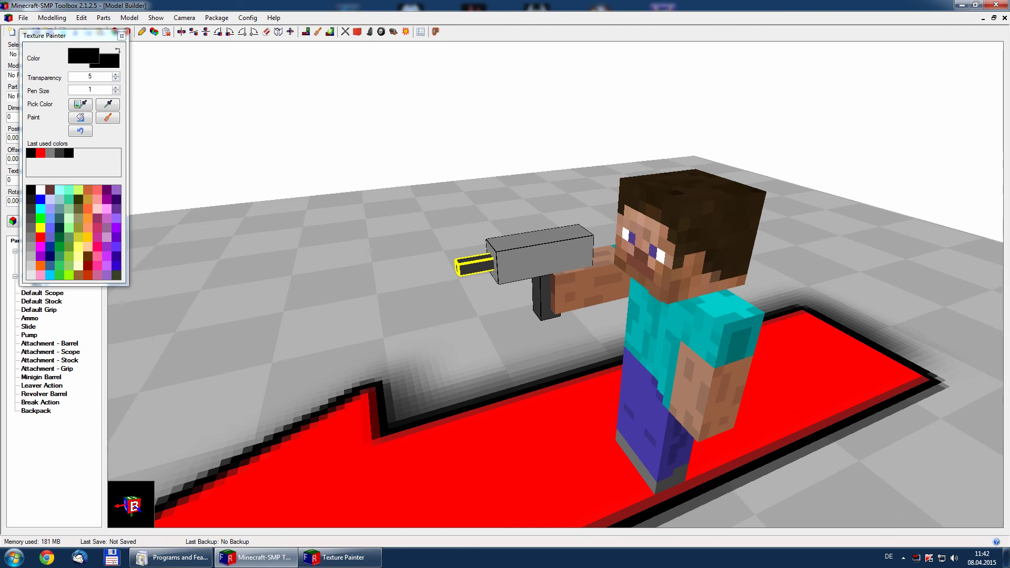
click(540, 254)
drag(540, 254, 553, 237)
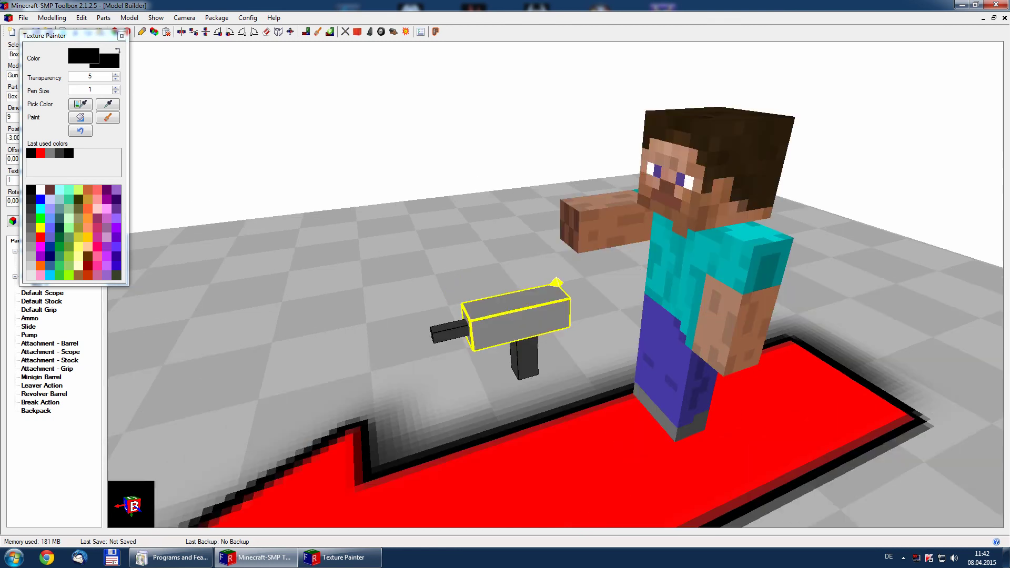
click(107, 117)
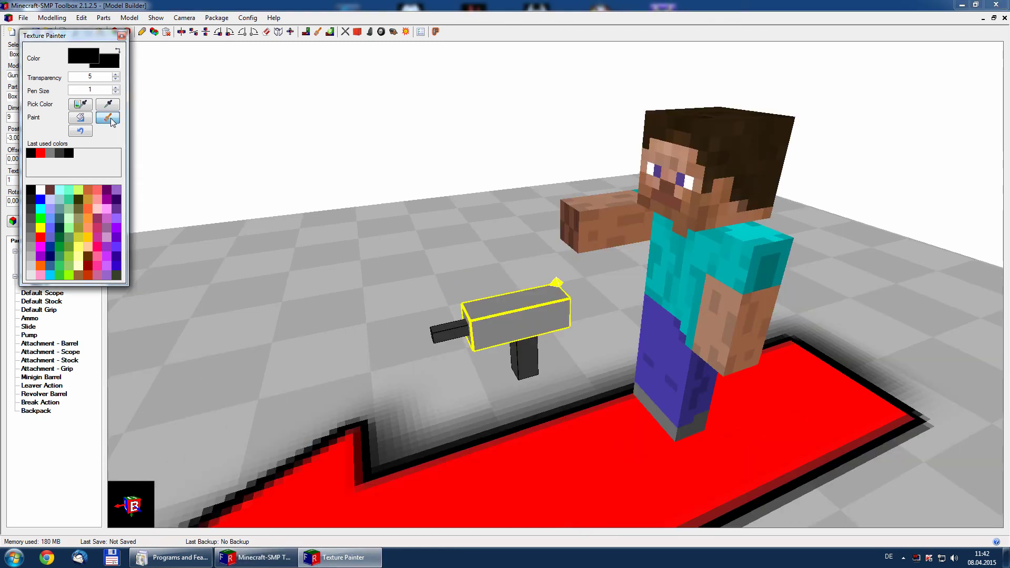
click(488, 323)
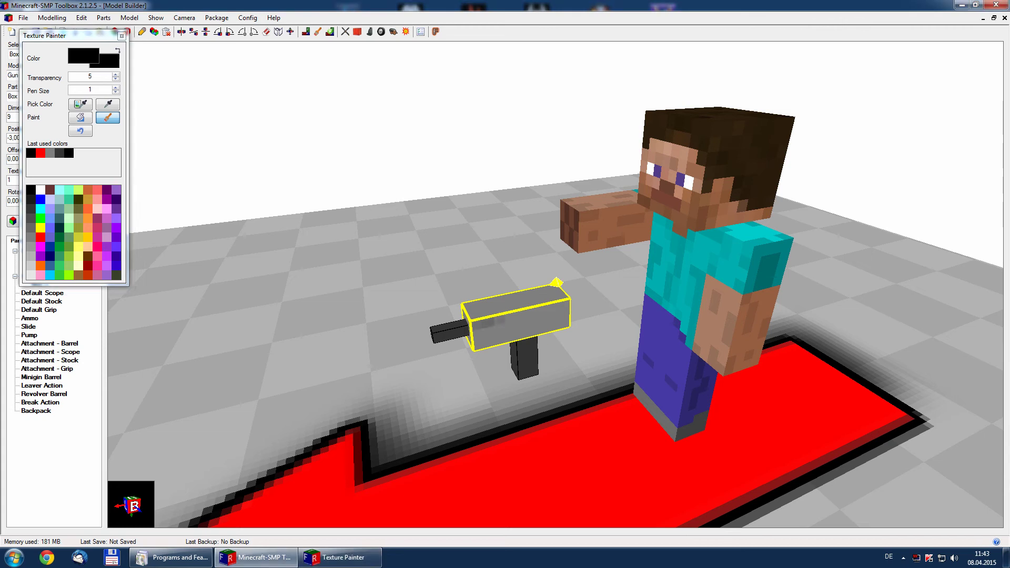
click(555, 317)
click(523, 314)
click(482, 309)
click(528, 304)
click(485, 308)
click(543, 310)
Step: Paint dark strokes along the gun body's edges, front and top from several angles
right_drag(543, 310, 395, 310)
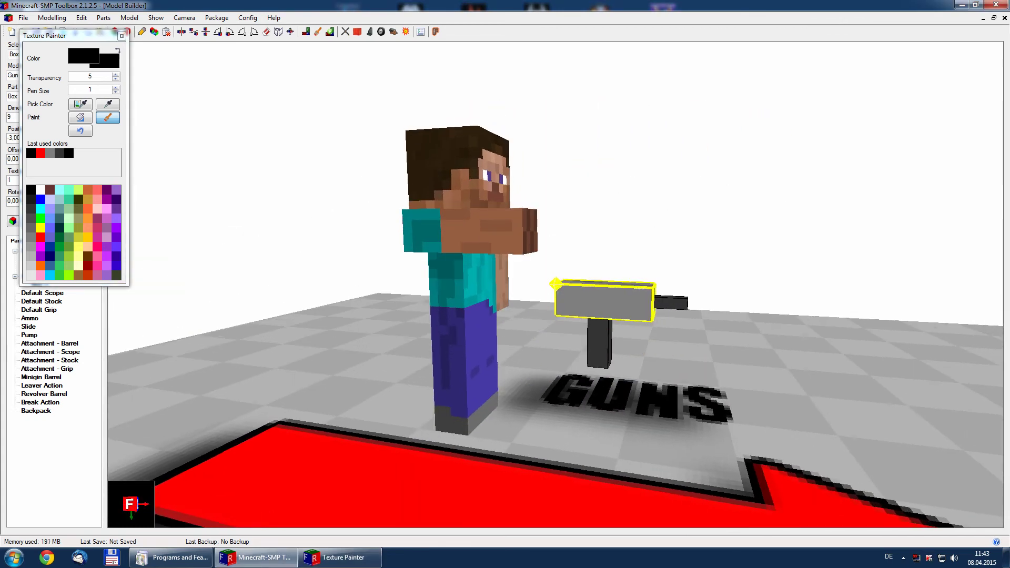
mouse_move(567, 290)
mouse_down()
mouse_move(649, 295)
mouse_move(646, 318)
mouse_up()
right_drag(647, 318, 473, 316)
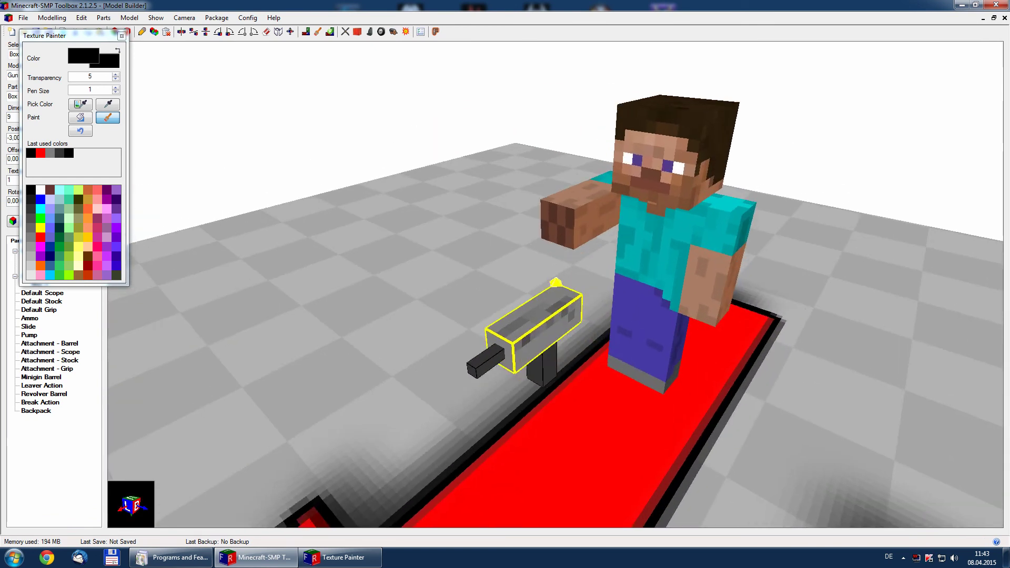
mouse_move(507, 360)
mouse_down()
mouse_move(507, 343)
mouse_move(578, 303)
mouse_move(573, 323)
mouse_up()
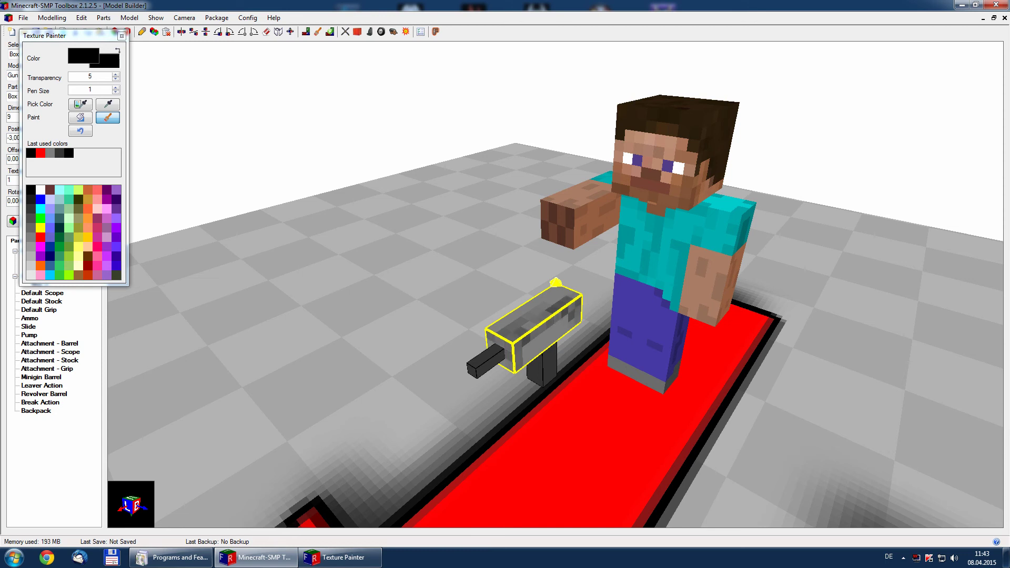
right_drag(552, 315, 489, 276)
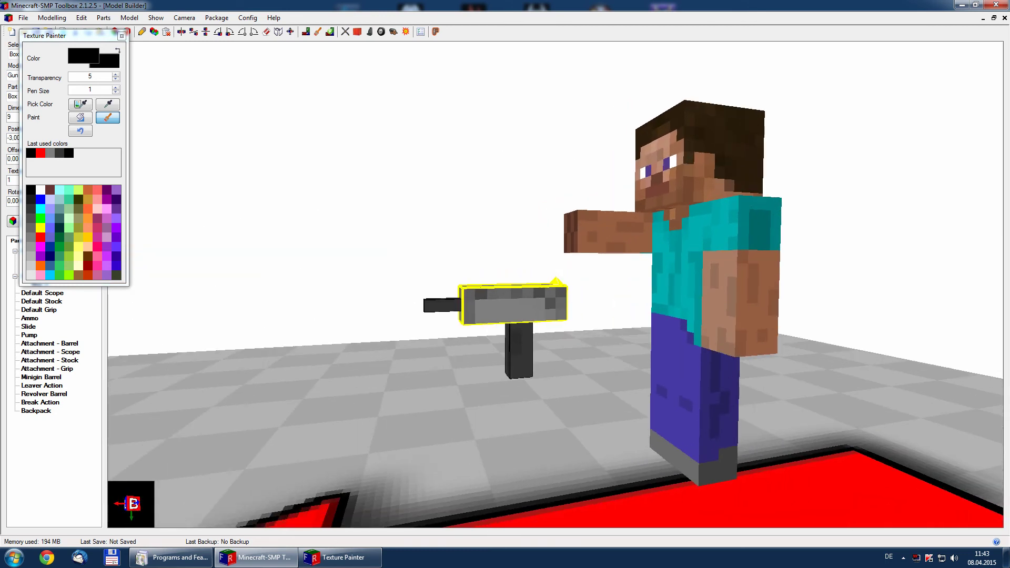
right_drag(516, 360, 603, 335)
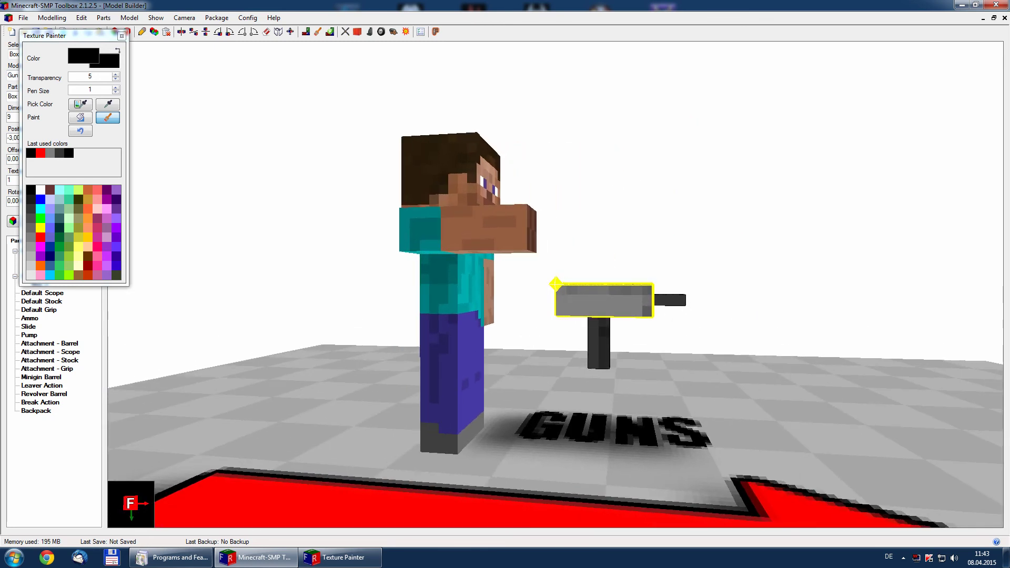
right_drag(553, 315, 489, 379)
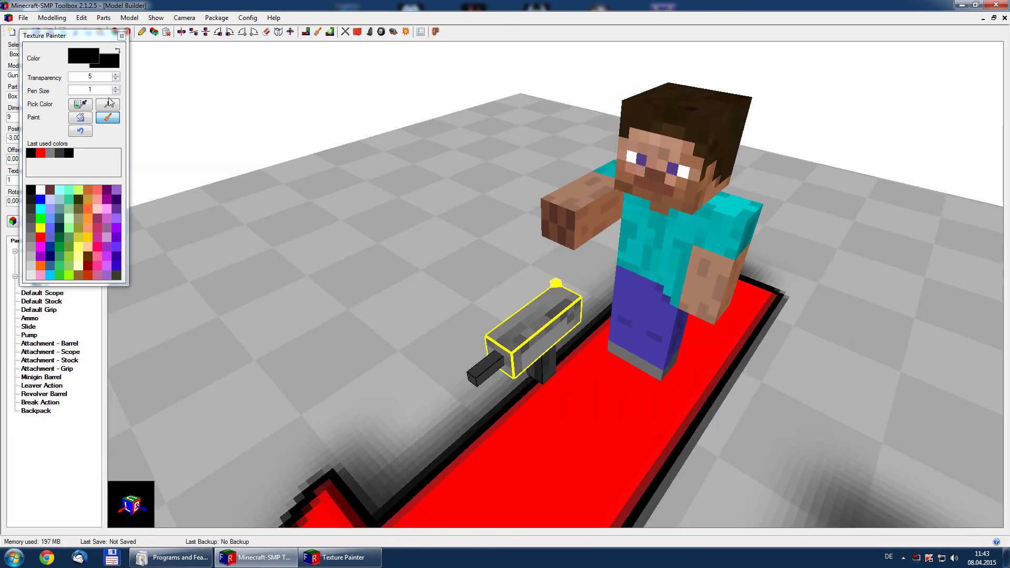
drag(53, 37, 61, 37)
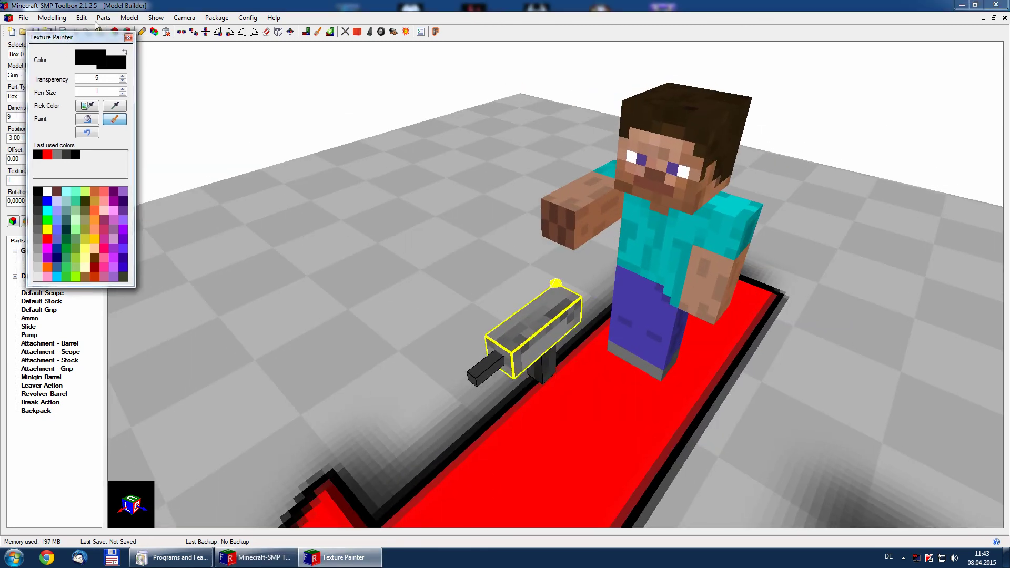
Step: Centre the view on the selected gun and brush a dark patch onto its side
click(157, 21)
click(169, 98)
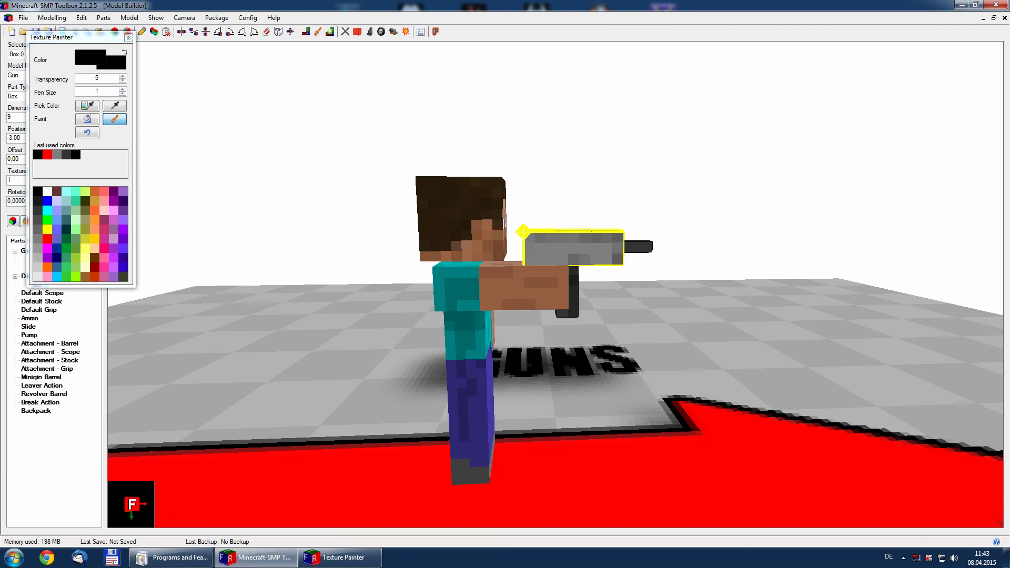
mouse_move(579, 248)
mouse_down()
mouse_move(558, 248)
mouse_move(588, 249)
mouse_up()
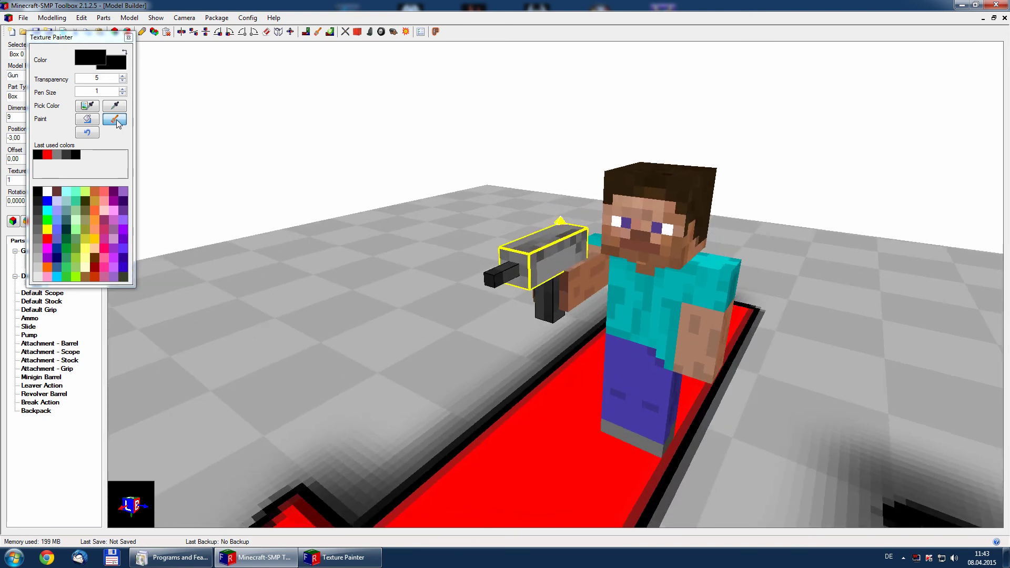
drag(473, 176, 550, 180)
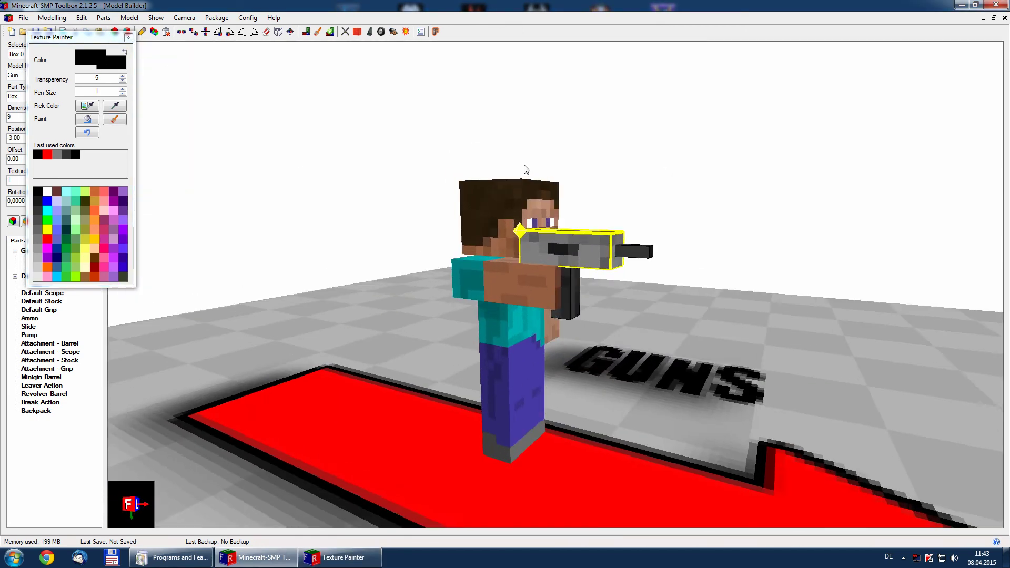